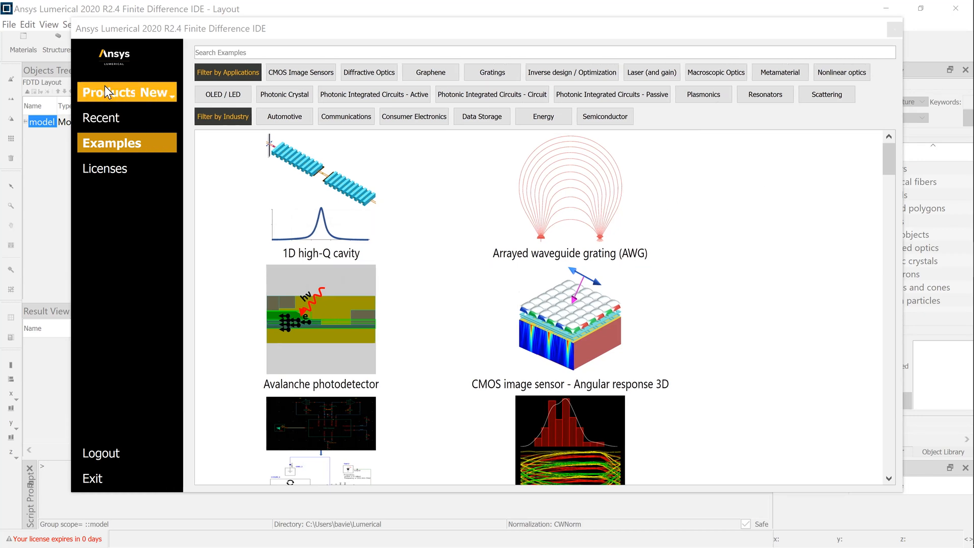
Step: Start a new FDTD 3D Electromagnetic Simulator project from the products list
{"action": "left_click", "coordinate": [115, 96]}
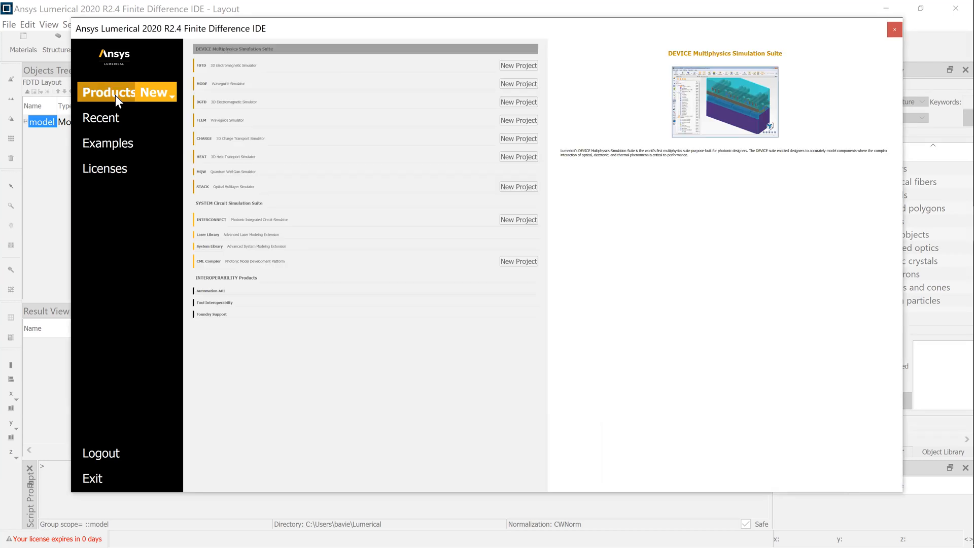
{"action": "left_click", "coordinate": [267, 66]}
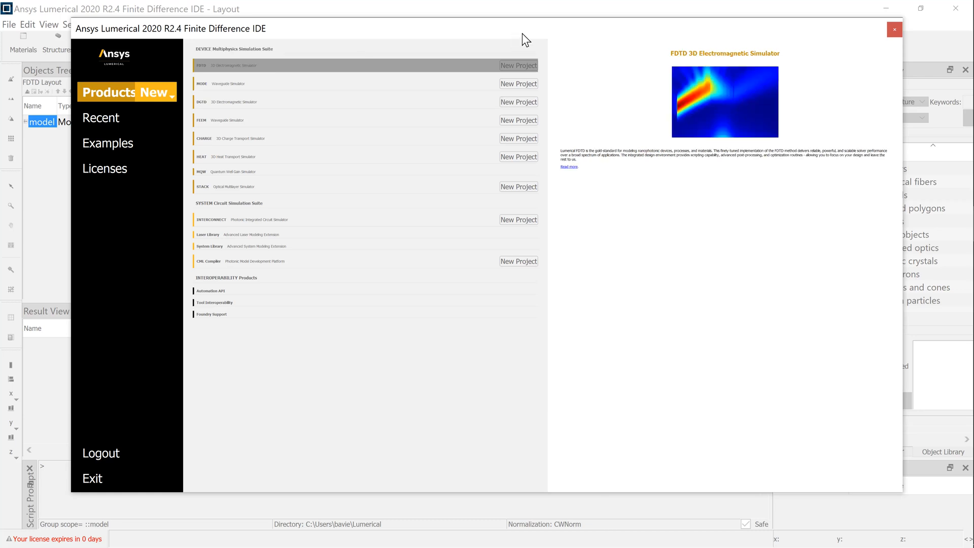
{"action": "left_click", "coordinate": [519, 65]}
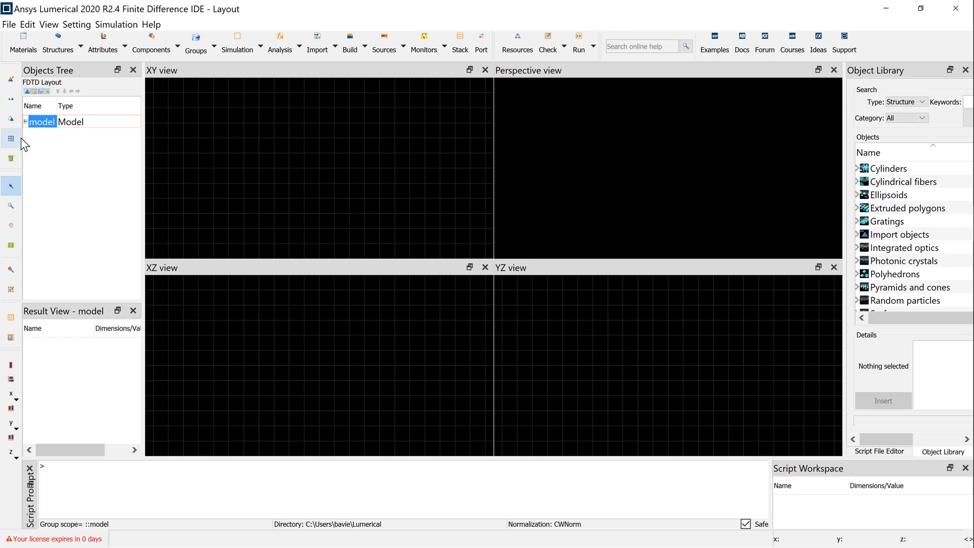
Step: Open the model's edit dialog and add a Length user property named dx with value 0.22 um
{"action": "right_click", "coordinate": [45, 128]}
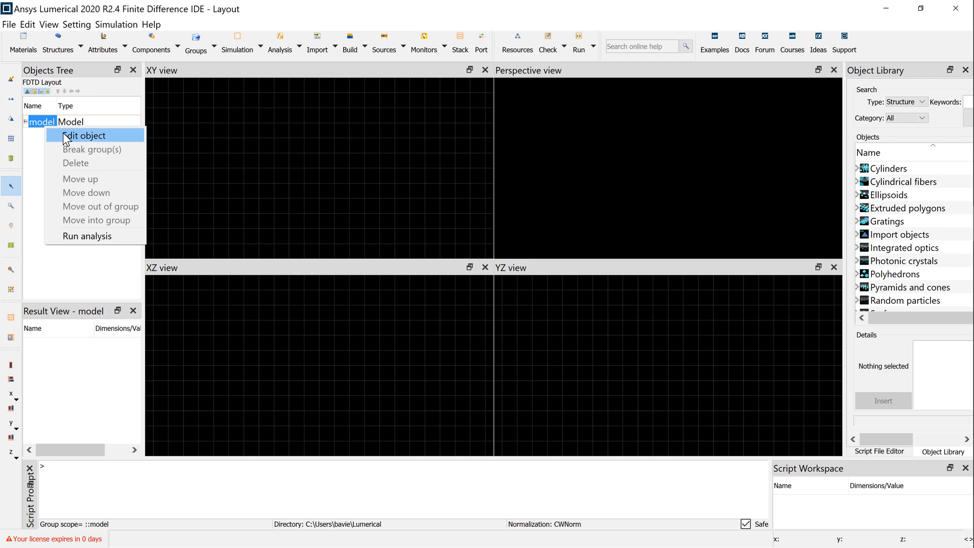
{"action": "left_click", "coordinate": [71, 137]}
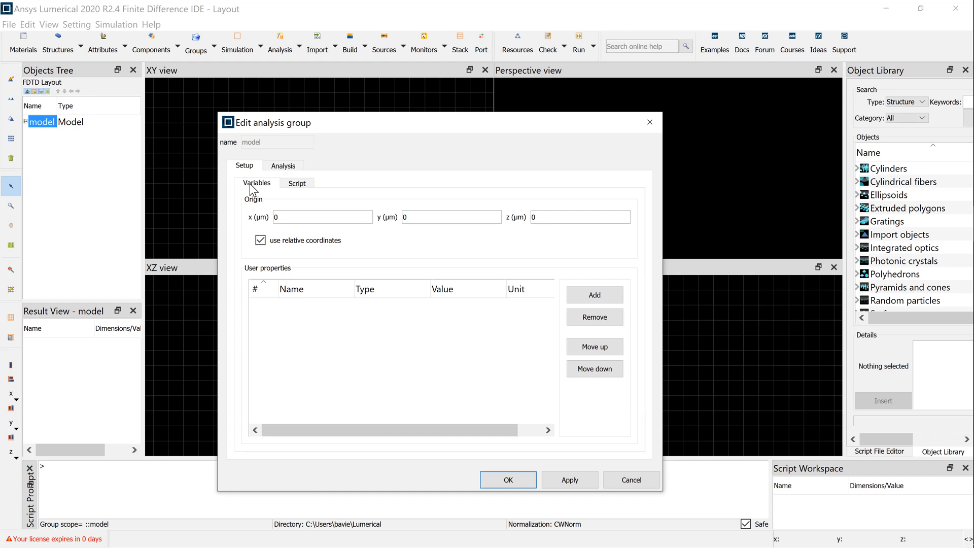
{"action": "left_click", "coordinate": [609, 294]}
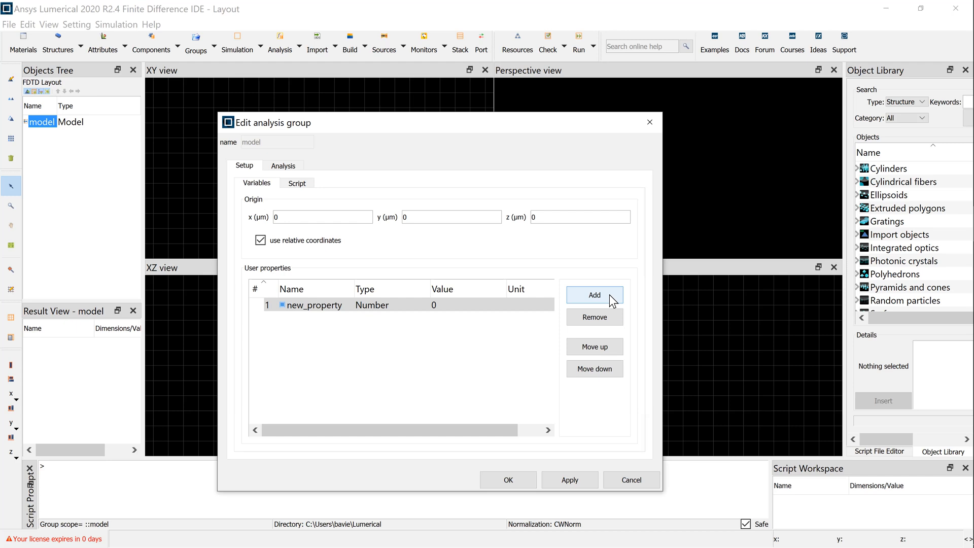
{"action": "left_click", "coordinate": [385, 304]}
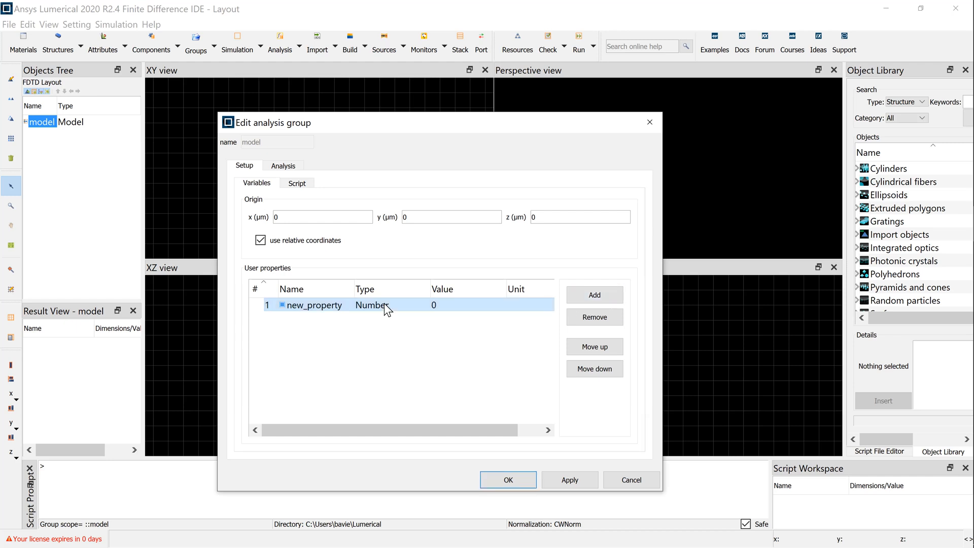
{"action": "left_click", "coordinate": [384, 303]}
{"action": "left_click", "coordinate": [380, 340]}
{"action": "double_click", "coordinate": [323, 304]}
{"action": "type", "text": "dx"}
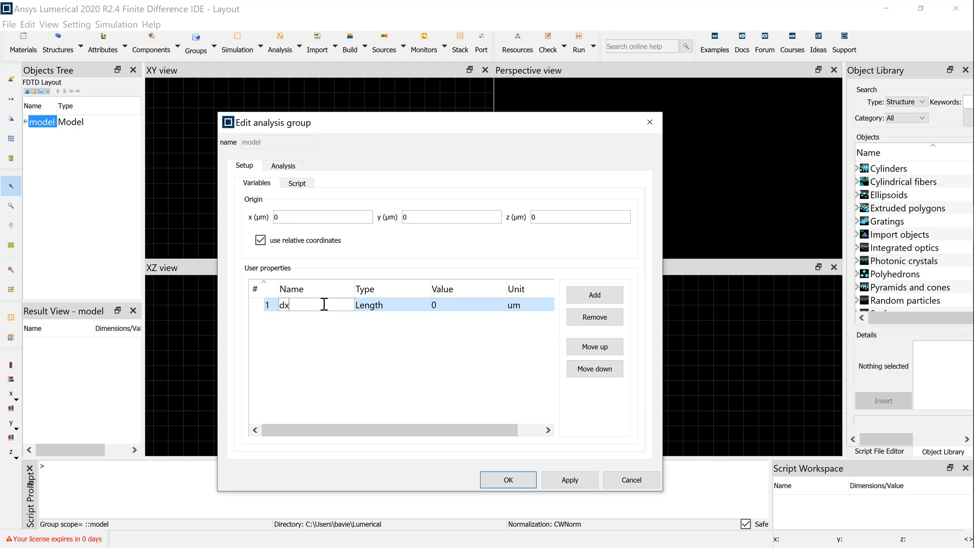
{"action": "left_click", "coordinate": [439, 310]}
{"action": "left_click", "coordinate": [441, 310]}
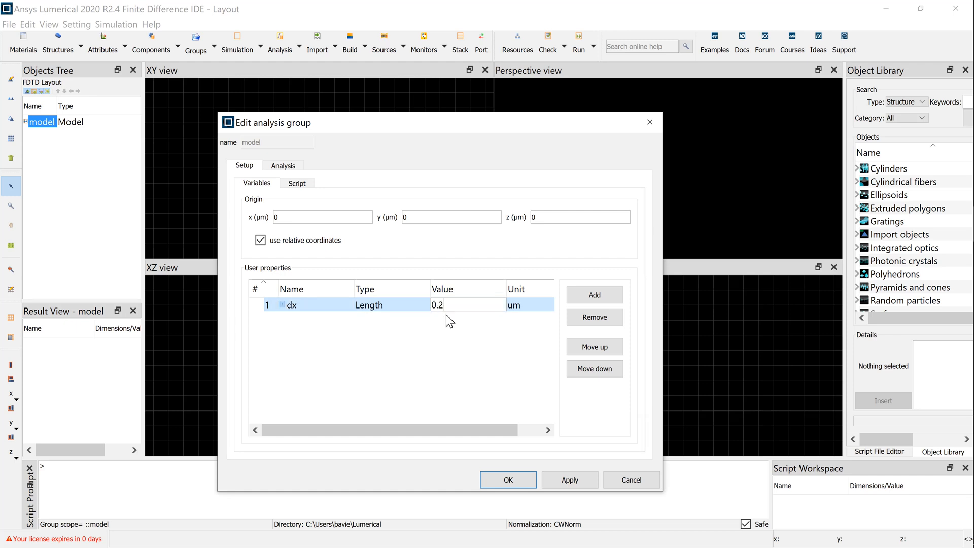
Step: Add a Length user property named dy with value 0.45 um
{"action": "left_click", "coordinate": [606, 296]}
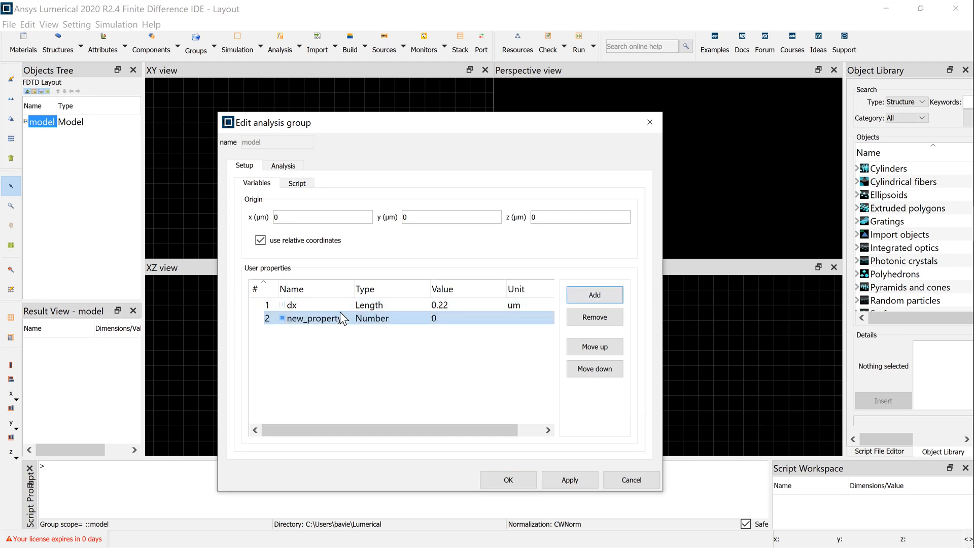
{"action": "left_click", "coordinate": [335, 319]}
{"action": "type", "text": "dy"}
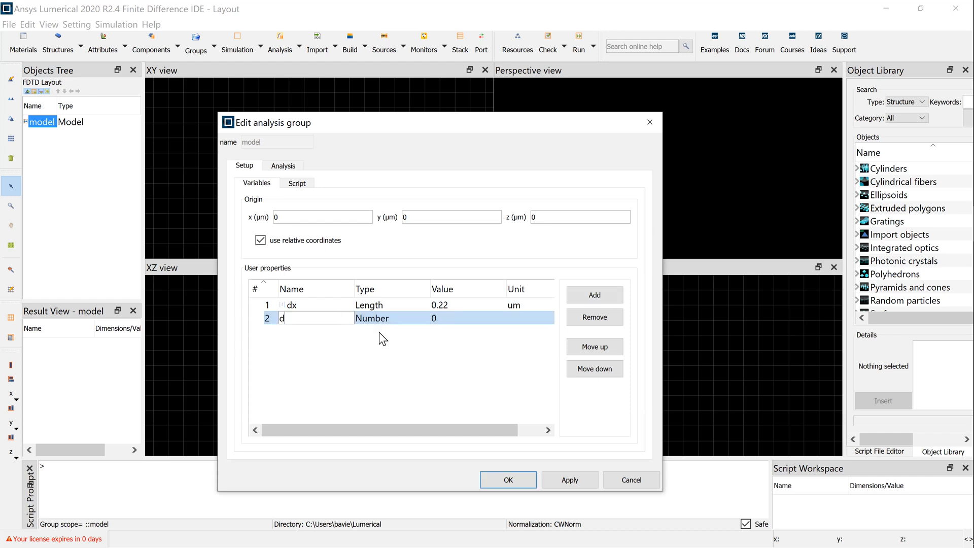
{"action": "left_click", "coordinate": [402, 323]}
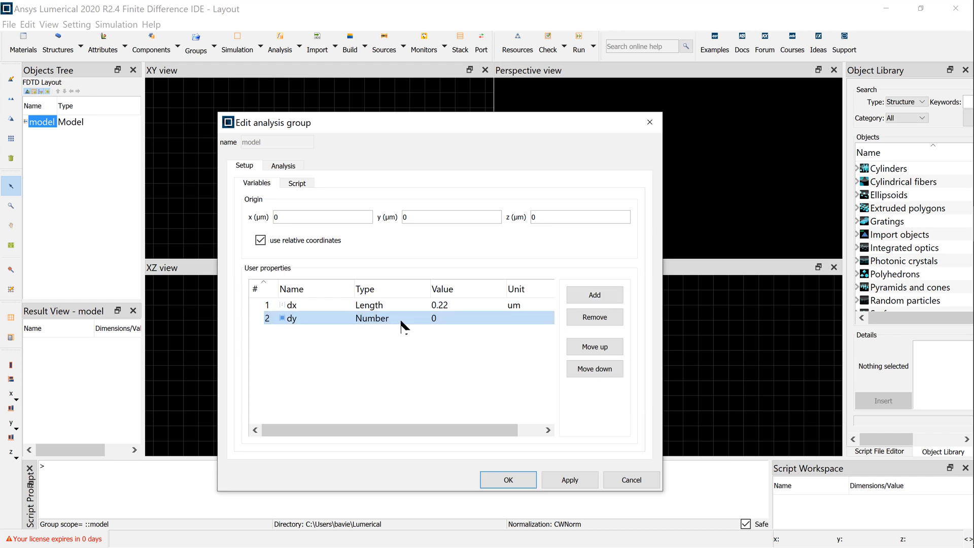
{"action": "left_click", "coordinate": [402, 322]}
{"action": "left_click", "coordinate": [370, 355]}
{"action": "left_click", "coordinate": [444, 318]}
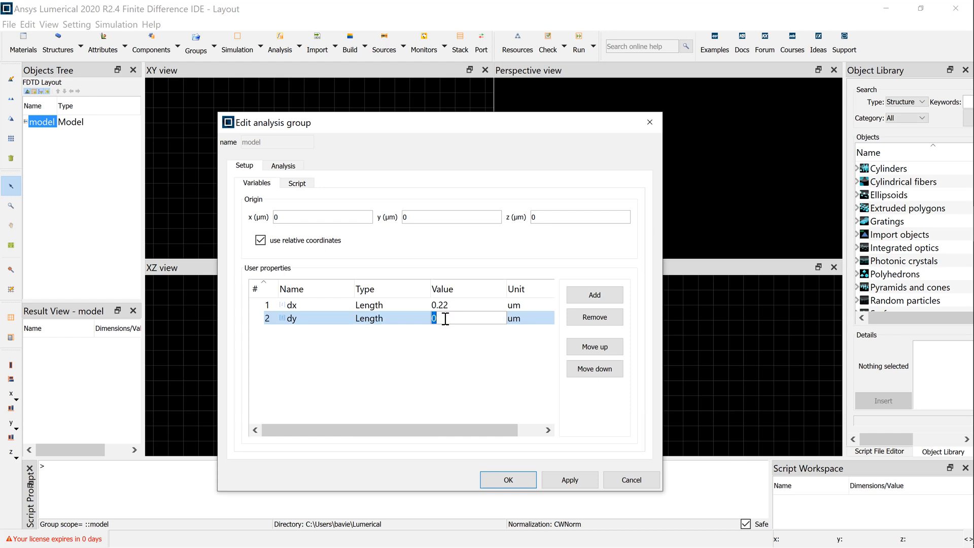
{"action": "type", "text": "0.45"}
{"action": "key", "text": "Return"}
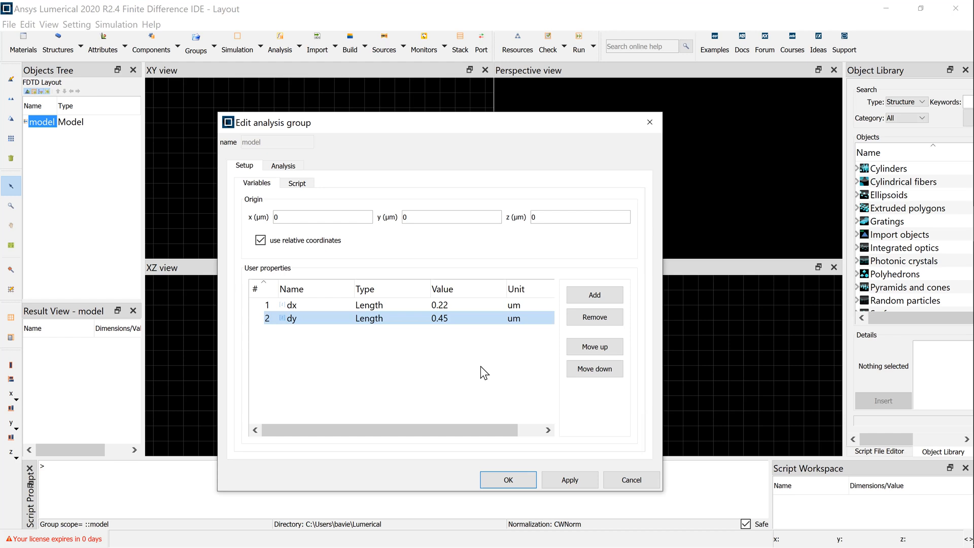
Step: Add a Length user property named sph_radius with value 0.065 um
{"action": "left_click", "coordinate": [592, 295]}
{"action": "left_click", "coordinate": [331, 333]}
{"action": "left_click", "coordinate": [331, 333]}
{"action": "type", "text": "s"}
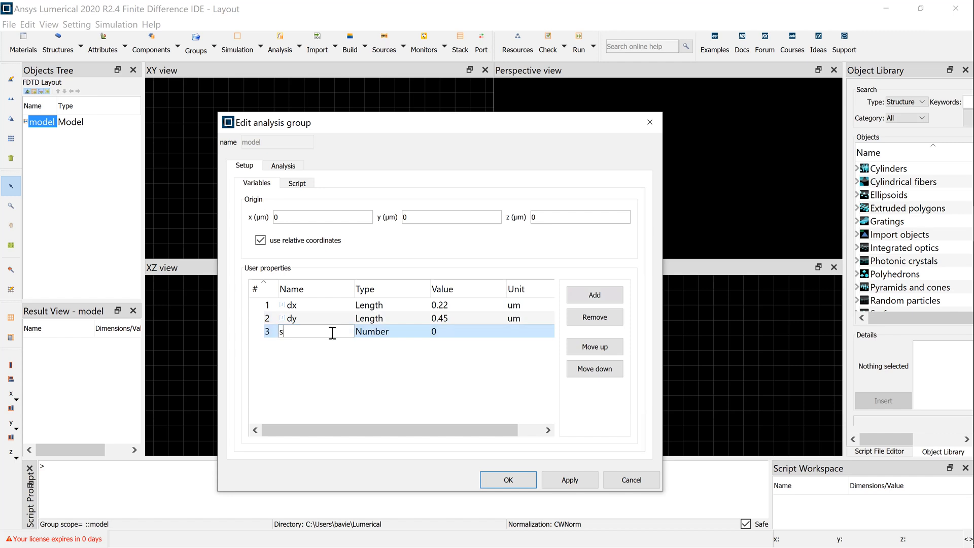
{"action": "type", "text": "ph_radius"}
{"action": "left_click", "coordinate": [400, 328]}
{"action": "left_click", "coordinate": [401, 332]}
{"action": "left_click", "coordinate": [406, 365]}
{"action": "left_click", "coordinate": [439, 332]}
{"action": "type", "text": "0.0"}
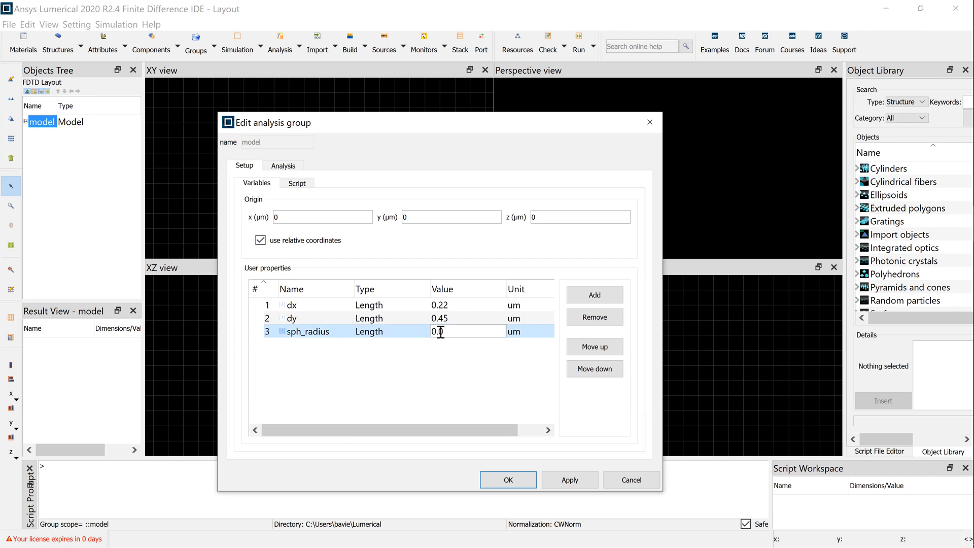
{"action": "type", "text": "65"}
{"action": "left_click", "coordinate": [471, 372]}
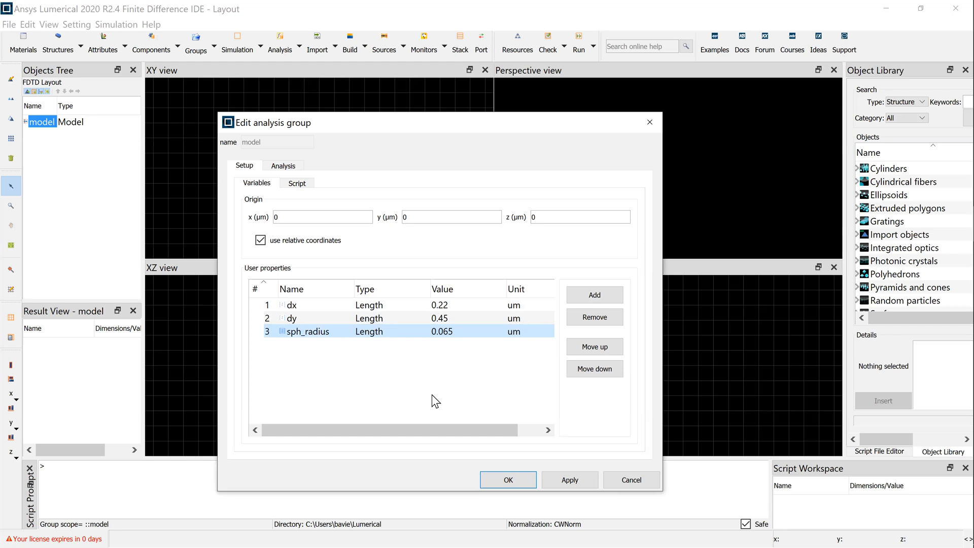
Step: Add a Length user property named h_top with value 1 um
{"action": "left_click", "coordinate": [602, 317]}
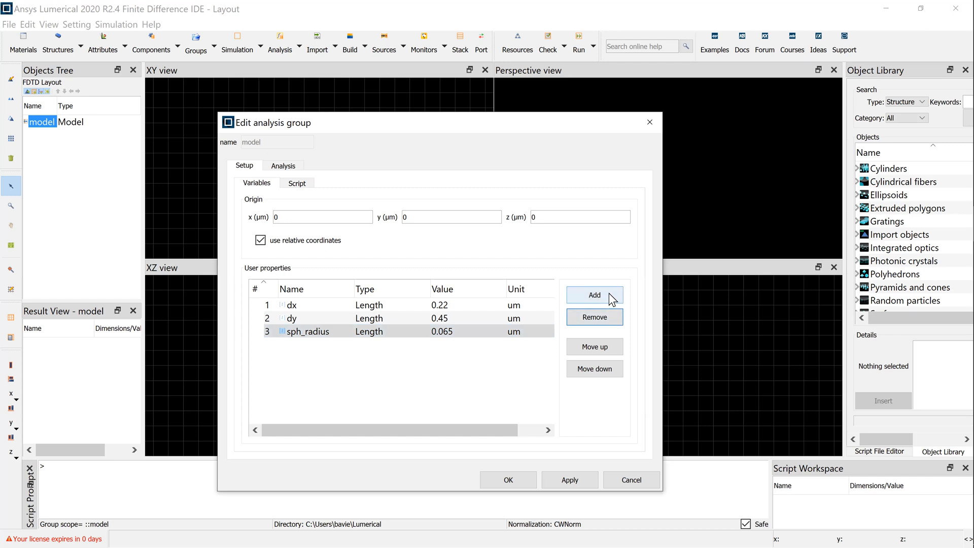
{"action": "left_click", "coordinate": [608, 295]}
{"action": "left_click", "coordinate": [327, 349]}
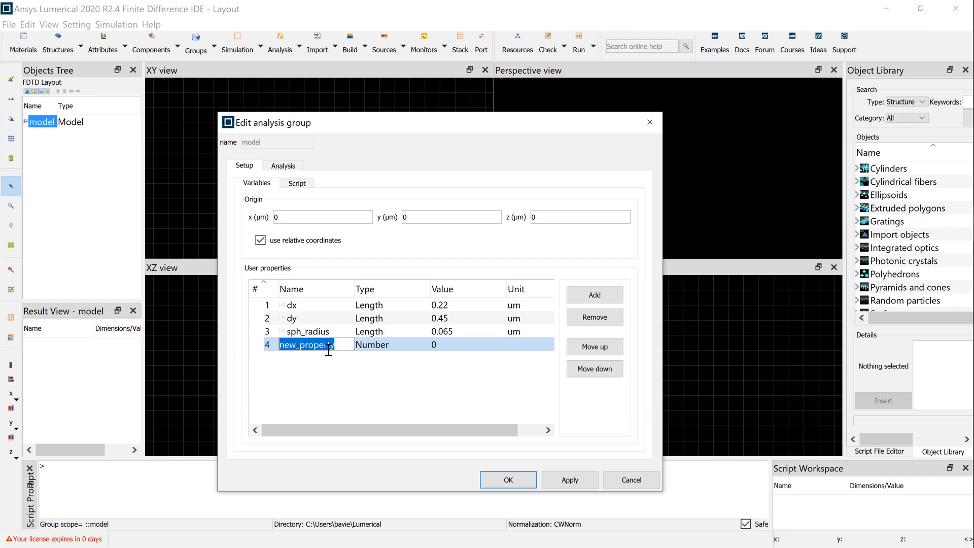
{"action": "type", "text": "h_top"}
{"action": "left_click", "coordinate": [361, 347]}
{"action": "left_click", "coordinate": [391, 384]}
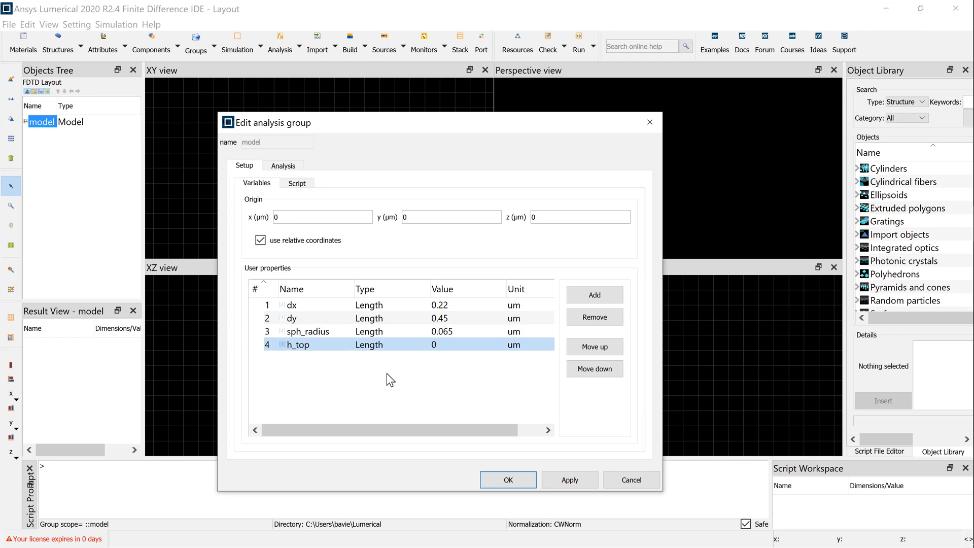
{"action": "double_click", "coordinate": [439, 344]}
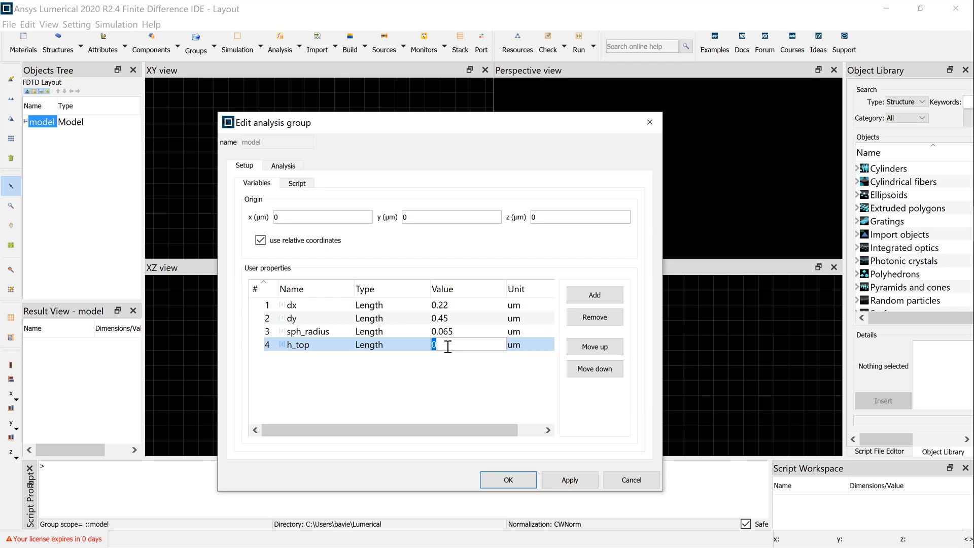
{"action": "type", "text": "1"}
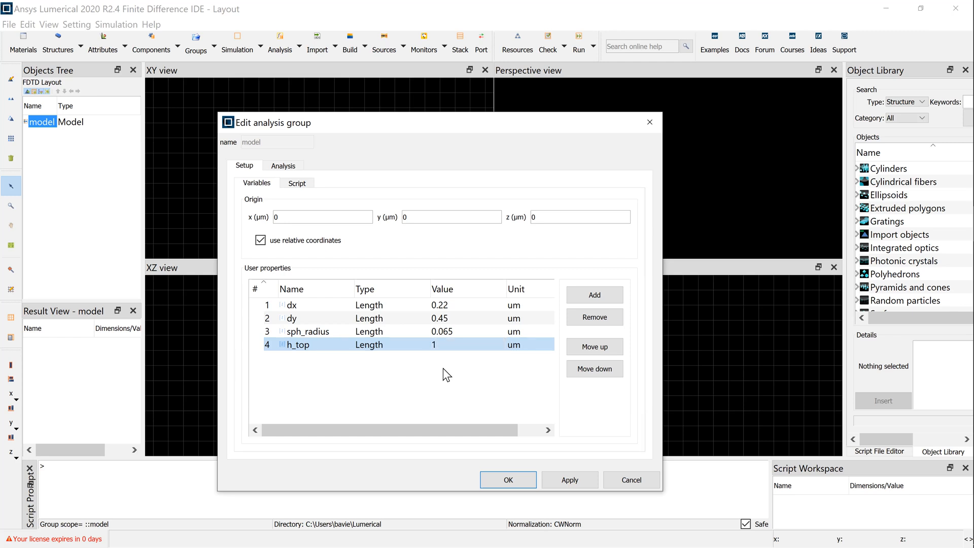
Step: Add a Length user property named h_bottom with value 1 um
{"action": "left_click", "coordinate": [605, 299]}
{"action": "left_click", "coordinate": [335, 359]}
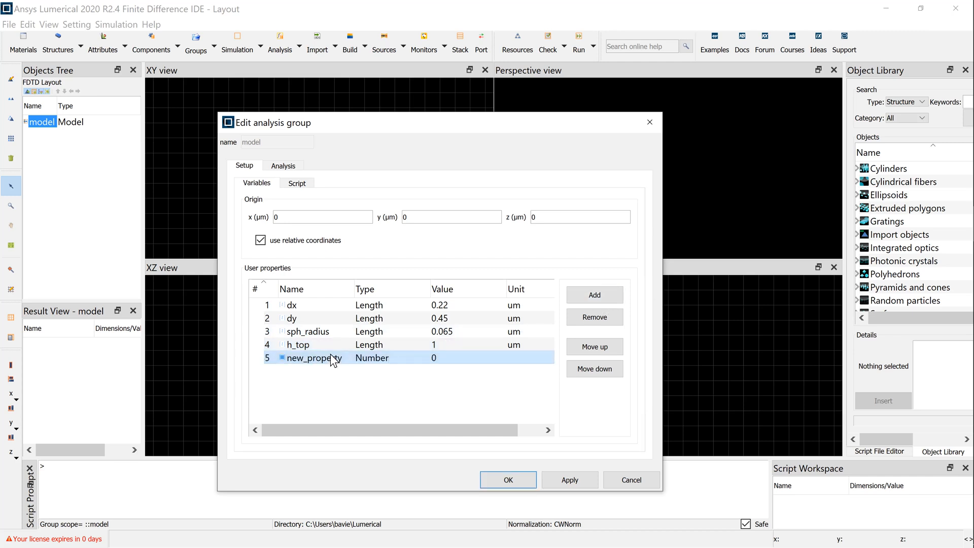
{"action": "type", "text": "h_bottom"}
{"action": "left_click", "coordinate": [381, 362]}
{"action": "left_click", "coordinate": [379, 359]}
{"action": "double_click", "coordinate": [441, 359]}
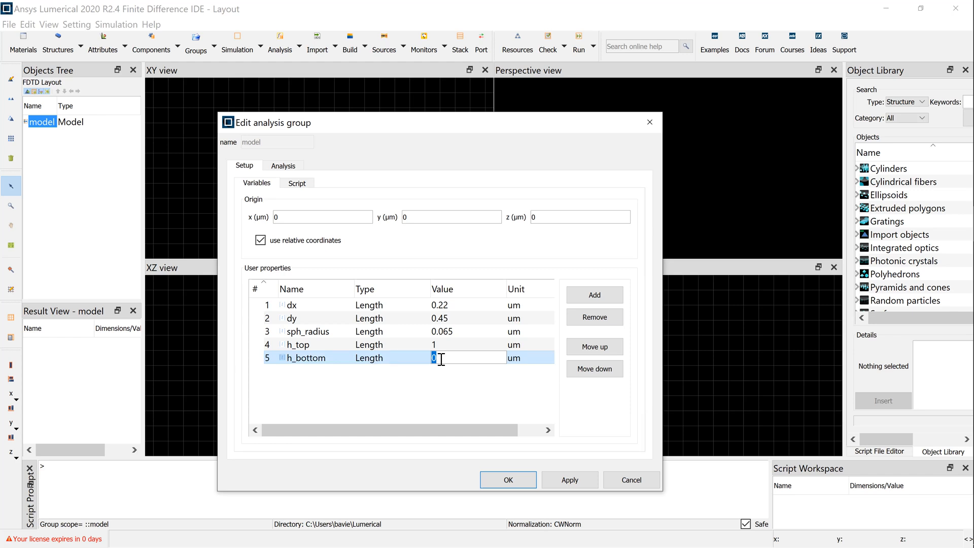
{"action": "type", "text": "1"}
{"action": "key", "text": "Return"}
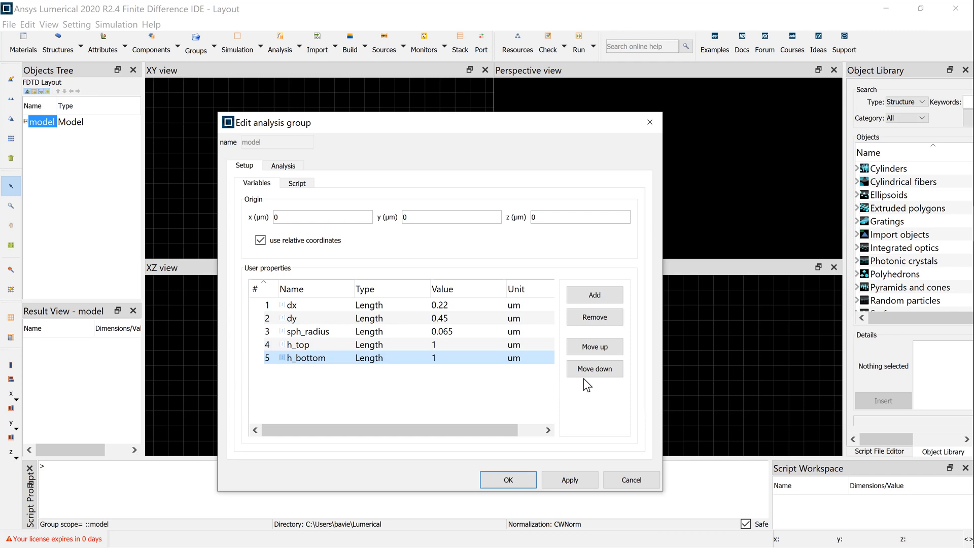
Step: Add a Length user property named h_source with value 0.99 um
{"action": "left_click", "coordinate": [599, 297]}
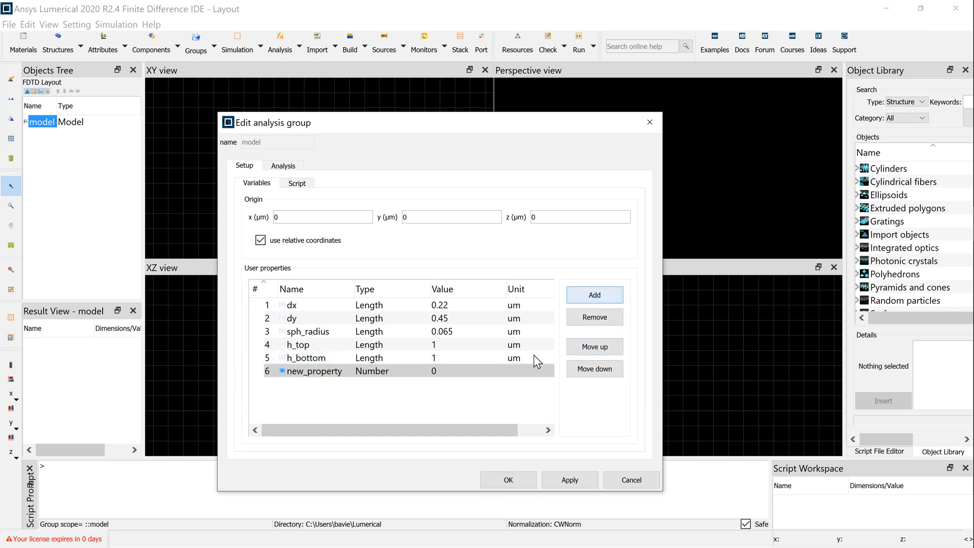
{"action": "double_click", "coordinate": [345, 372]}
{"action": "type", "text": "h"}
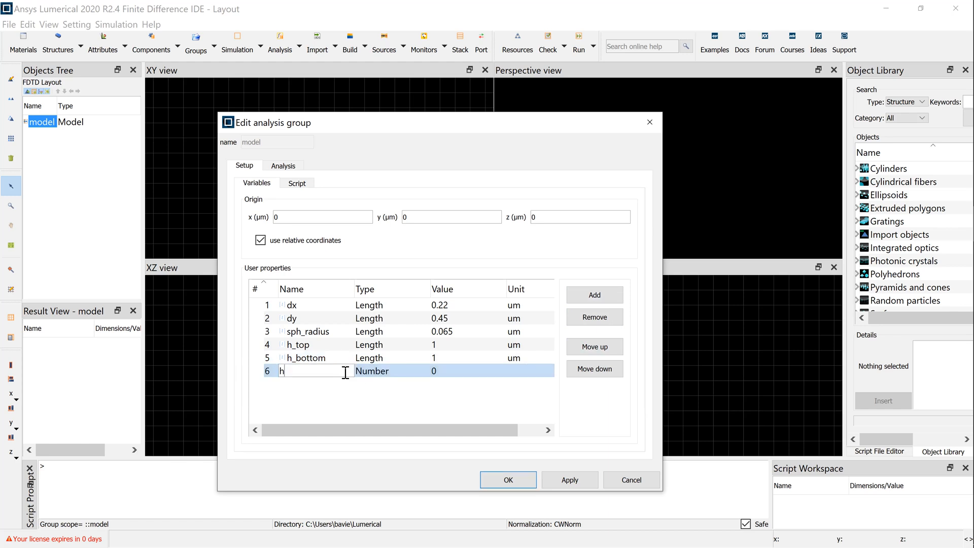
{"action": "type", "text": "_source"}
{"action": "left_click", "coordinate": [380, 376]}
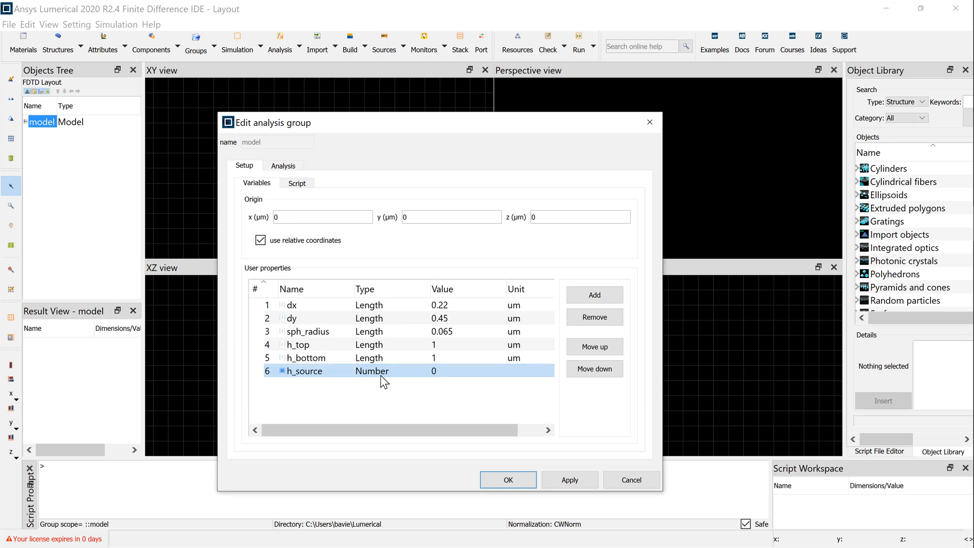
{"action": "double_click", "coordinate": [382, 373]}
{"action": "left_click", "coordinate": [394, 410]}
{"action": "double_click", "coordinate": [460, 374]}
{"action": "left_click", "coordinate": [460, 374]}
{"action": "type", "text": ".99"}
{"action": "left_click", "coordinate": [474, 393]}
Step: Add a Length user property named h_monitor with value -0.95 um
{"action": "left_click", "coordinate": [591, 297]}
{"action": "left_click", "coordinate": [324, 386]}
{"action": "type", "text": "h"}
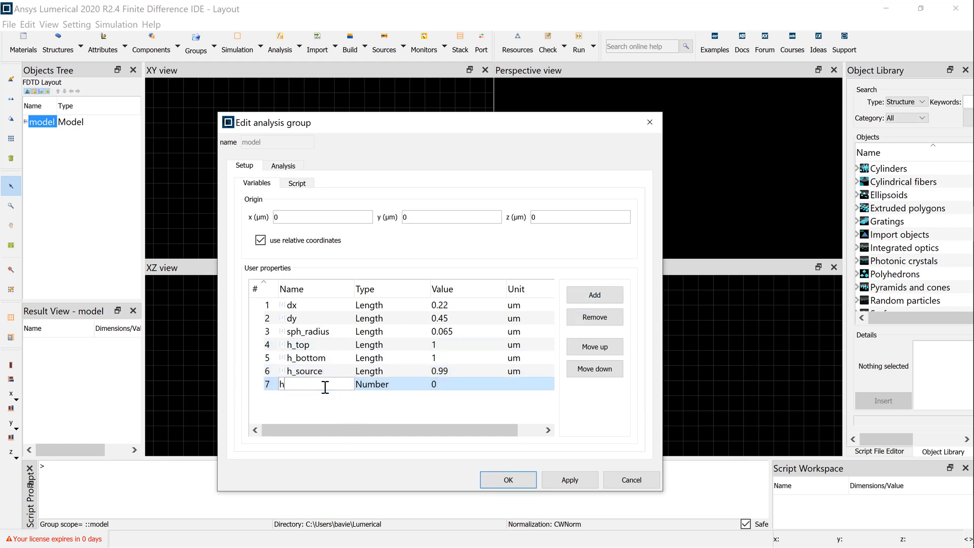
{"action": "type", "text": "_monitor"}
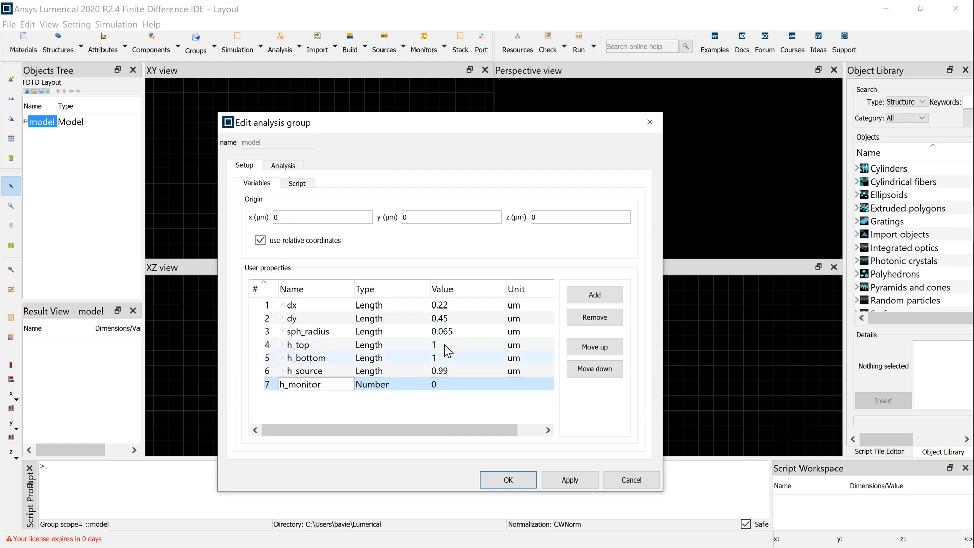
{"action": "left_click", "coordinate": [382, 383]}
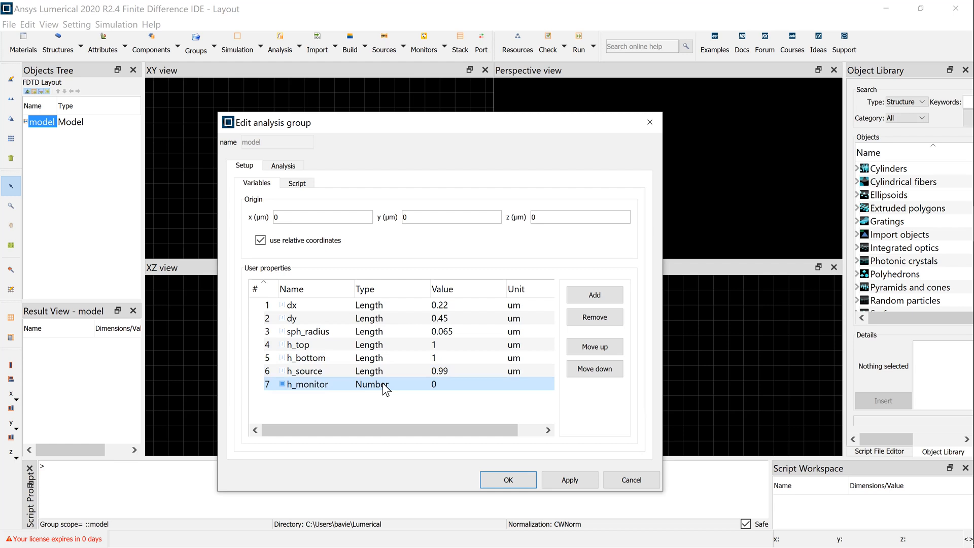
{"action": "left_click", "coordinate": [383, 385]}
{"action": "left_click", "coordinate": [424, 400]}
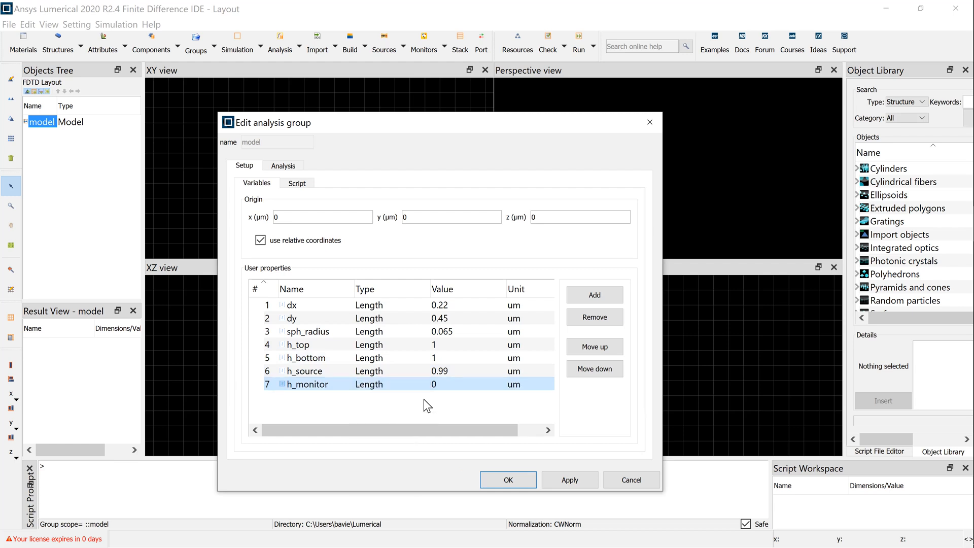
{"action": "left_click", "coordinate": [448, 384]}
{"action": "type", "text": "-0.95"}
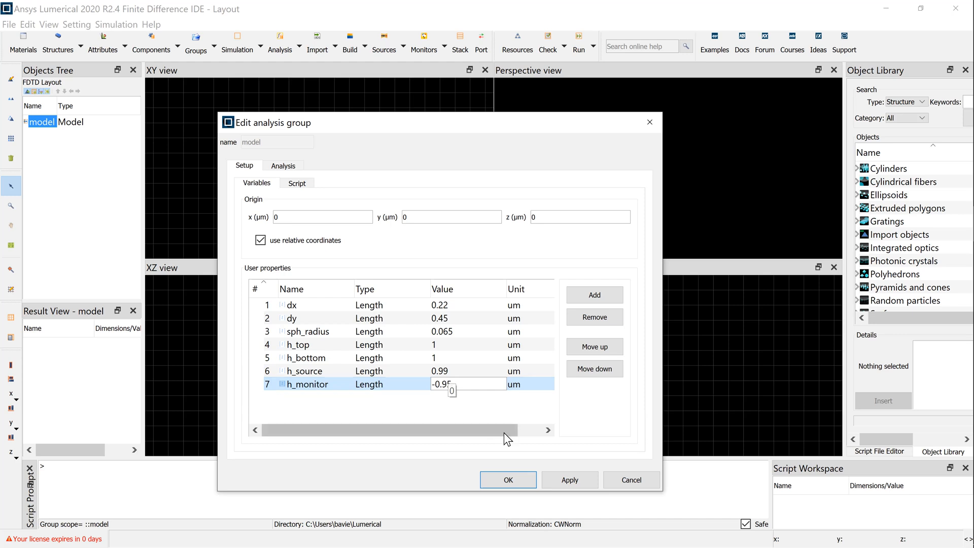
{"action": "left_click", "coordinate": [492, 400]}
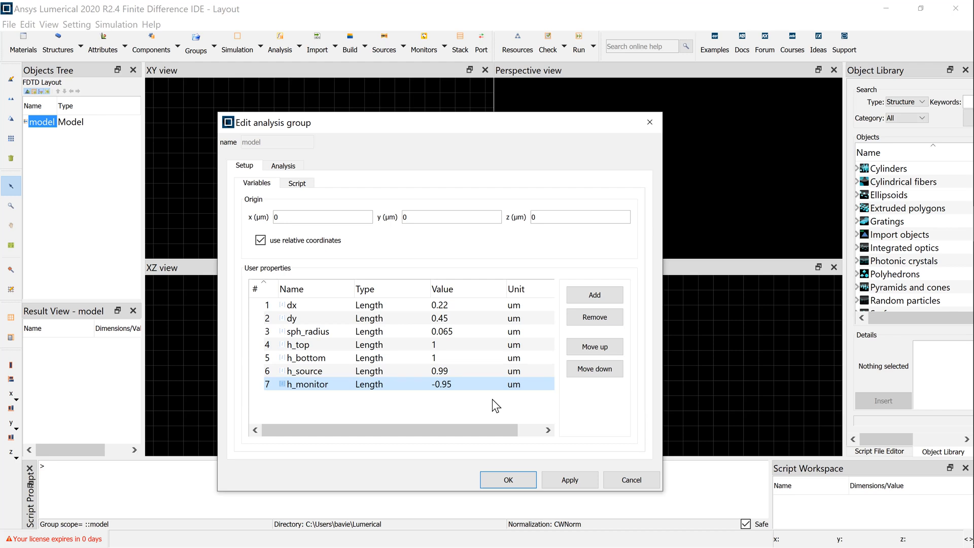
Step: Add a Length user property named x_origin
{"action": "left_click", "coordinate": [608, 296]}
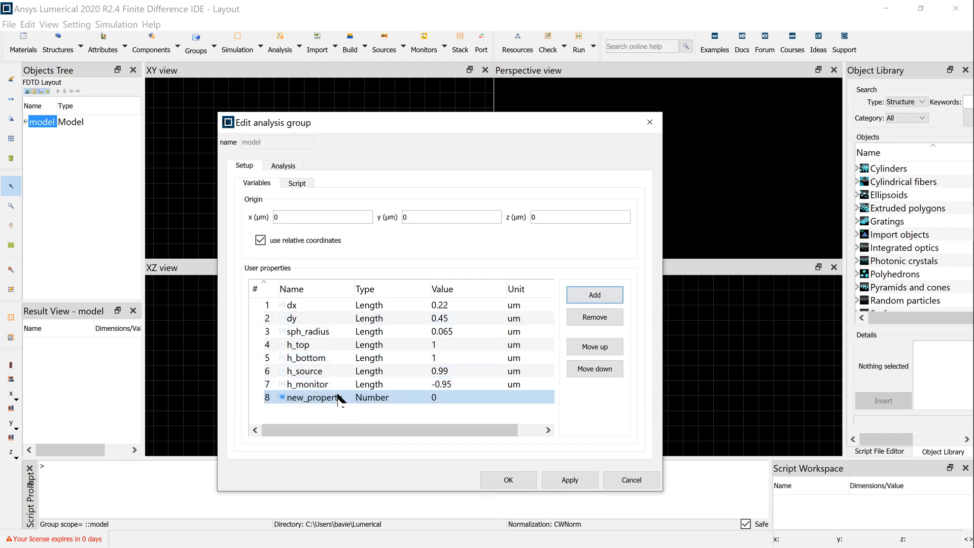
{"action": "double_click", "coordinate": [339, 397]}
{"action": "type", "text": "x_origin"}
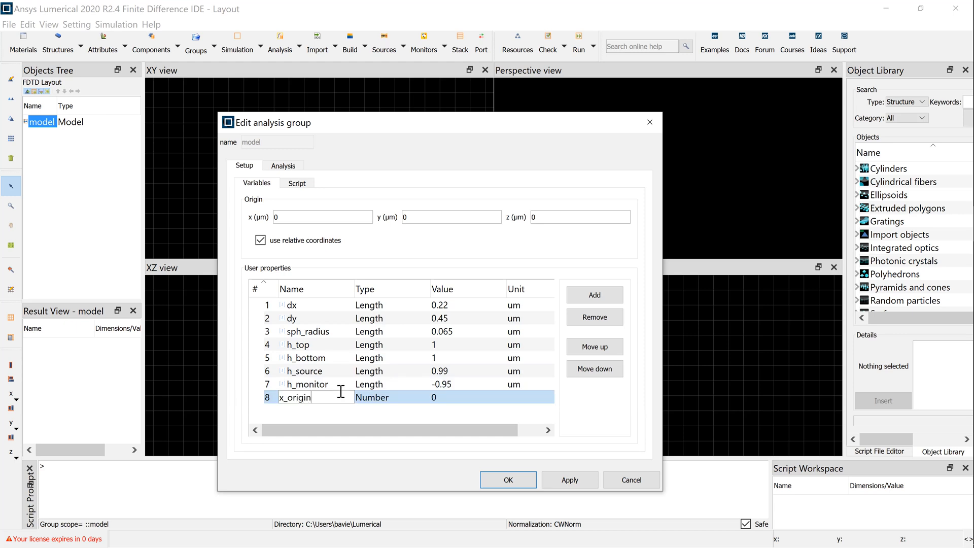
{"action": "left_click", "coordinate": [371, 395]}
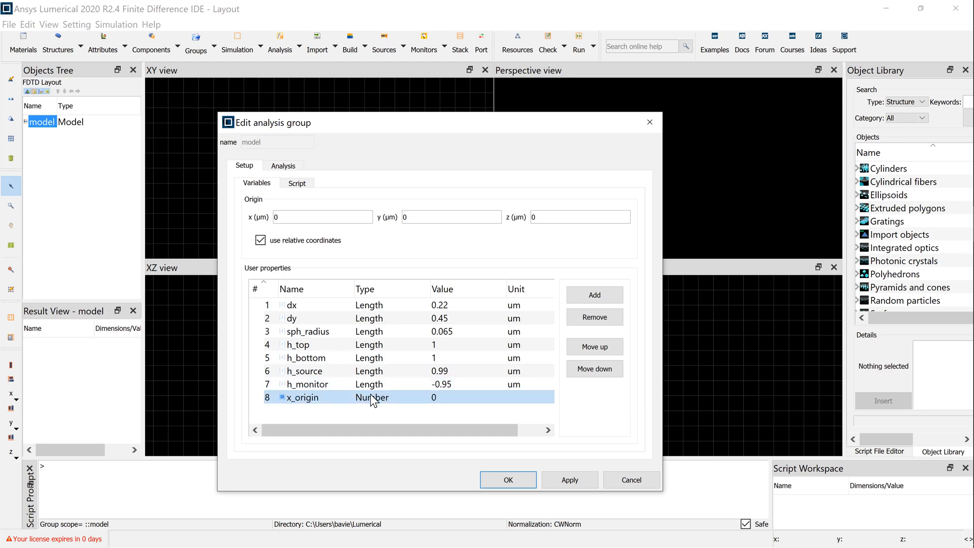
{"action": "left_click", "coordinate": [371, 397]}
{"action": "left_click", "coordinate": [394, 432]}
Step: Add a Length user property named y_origin
{"action": "left_click", "coordinate": [594, 295]}
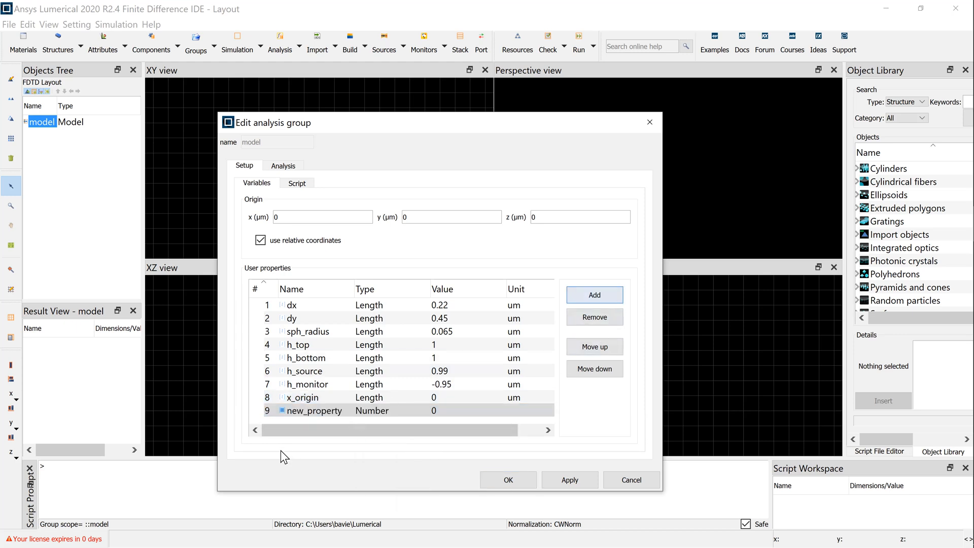
{"action": "double_click", "coordinate": [313, 411]}
{"action": "type", "text": "y_"}
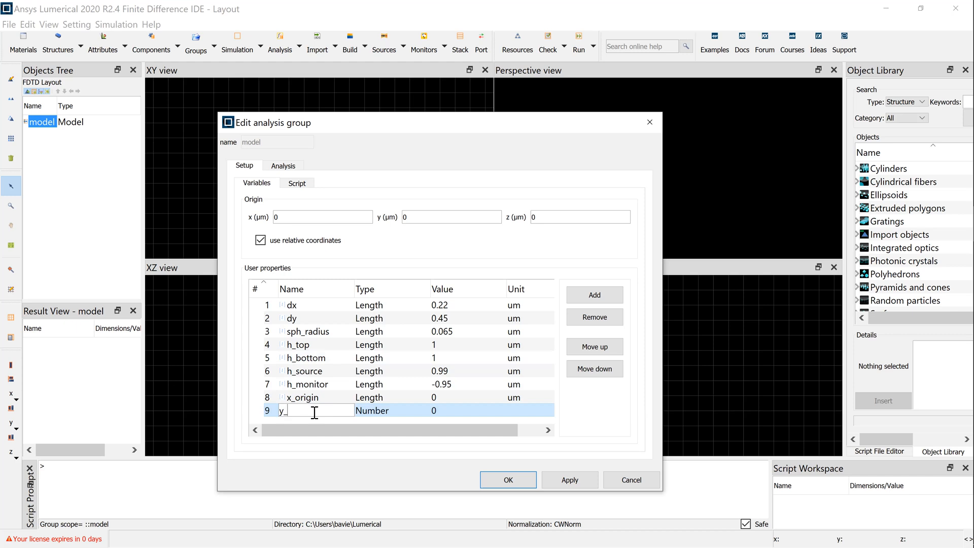
{"action": "type", "text": "origin"}
{"action": "left_click", "coordinate": [375, 412]}
{"action": "double_click", "coordinate": [385, 407]}
{"action": "left_click", "coordinate": [414, 433]}
Step: Add a Length user property named z_origin and confirm the model's group settings
{"action": "left_click", "coordinate": [597, 298]}
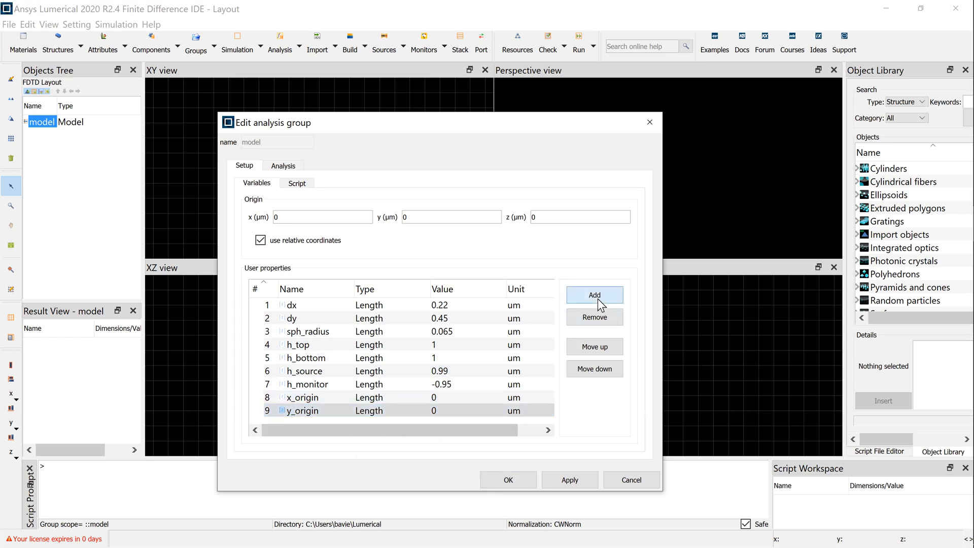
{"action": "double_click", "coordinate": [303, 411]}
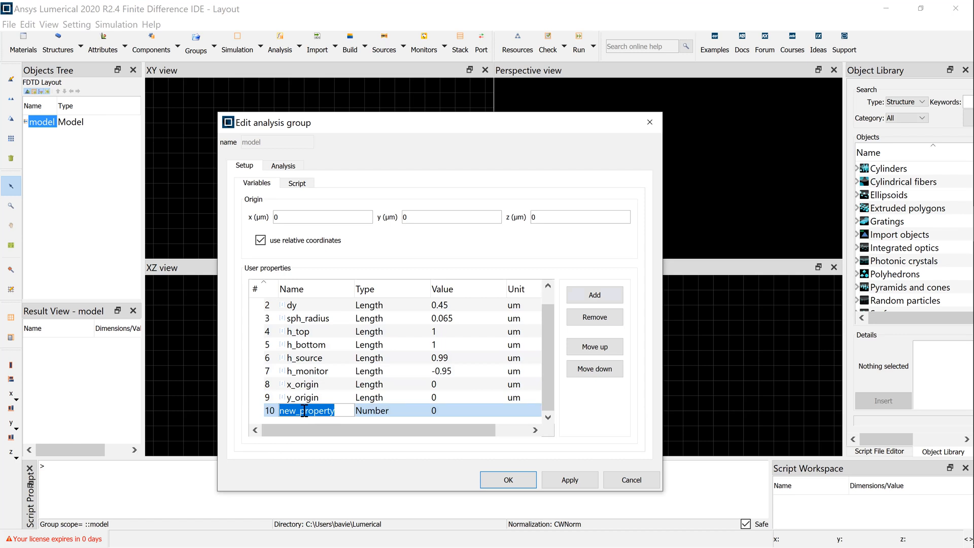
{"action": "type", "text": "z_origin"}
{"action": "left_click", "coordinate": [366, 409]}
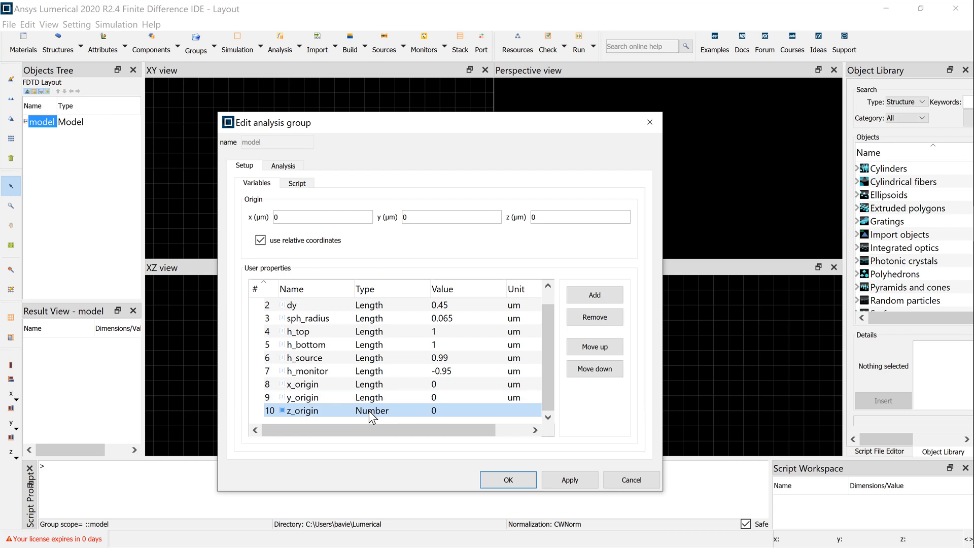
{"action": "left_click", "coordinate": [370, 410]}
{"action": "left_click", "coordinate": [402, 436]}
{"action": "left_click", "coordinate": [519, 481]}
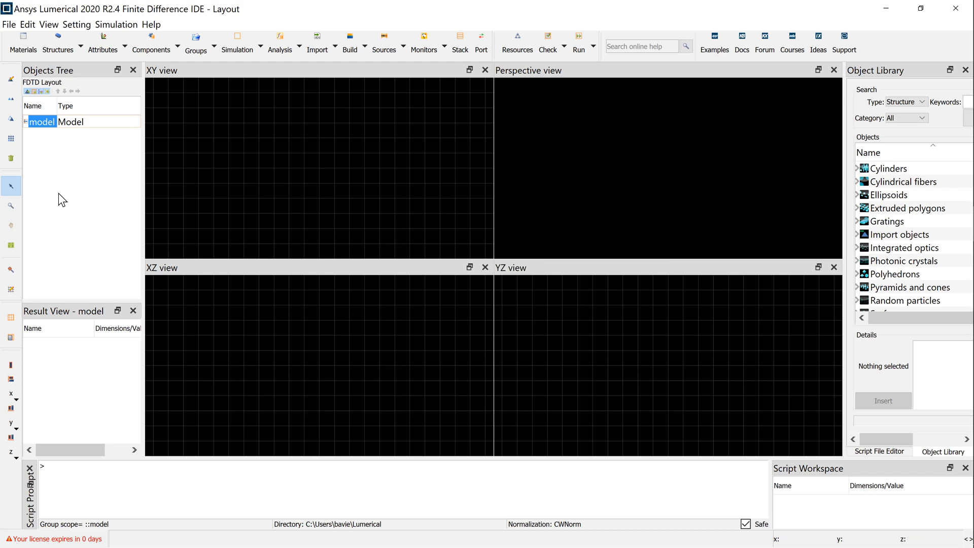
Step: Save the project as testw1 in the Lumerical folder
{"action": "left_click", "coordinate": [9, 25]}
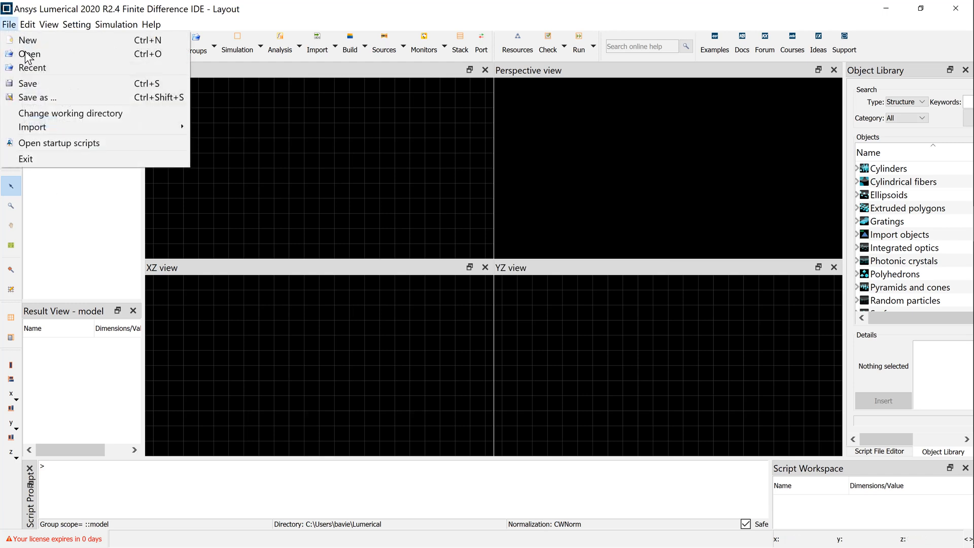
{"action": "left_click", "coordinate": [60, 94]}
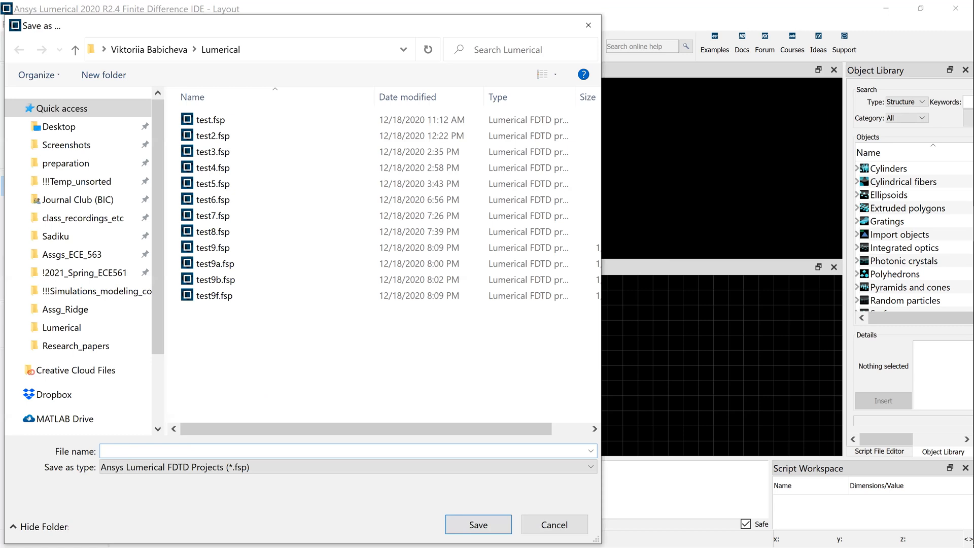
{"action": "type", "text": "test"}
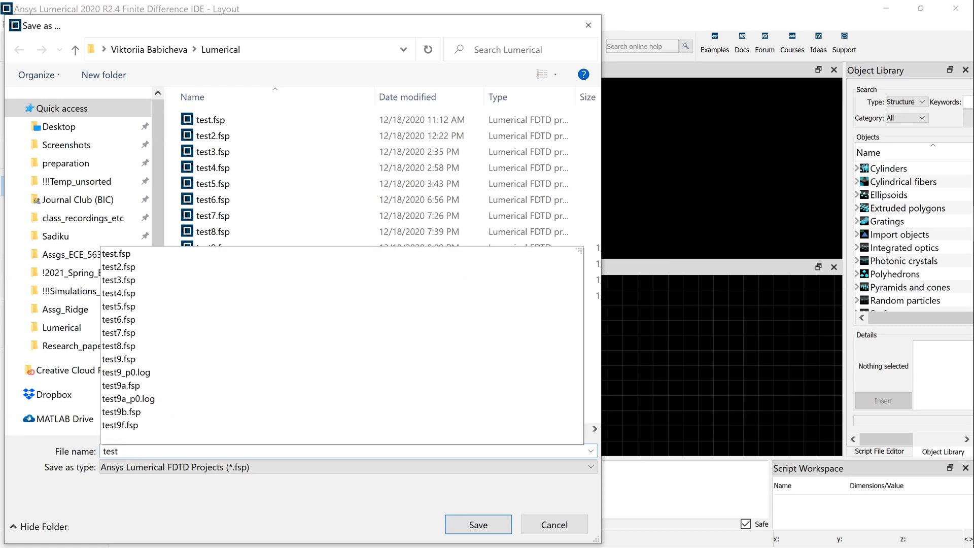
{"action": "type", "text": "w1"}
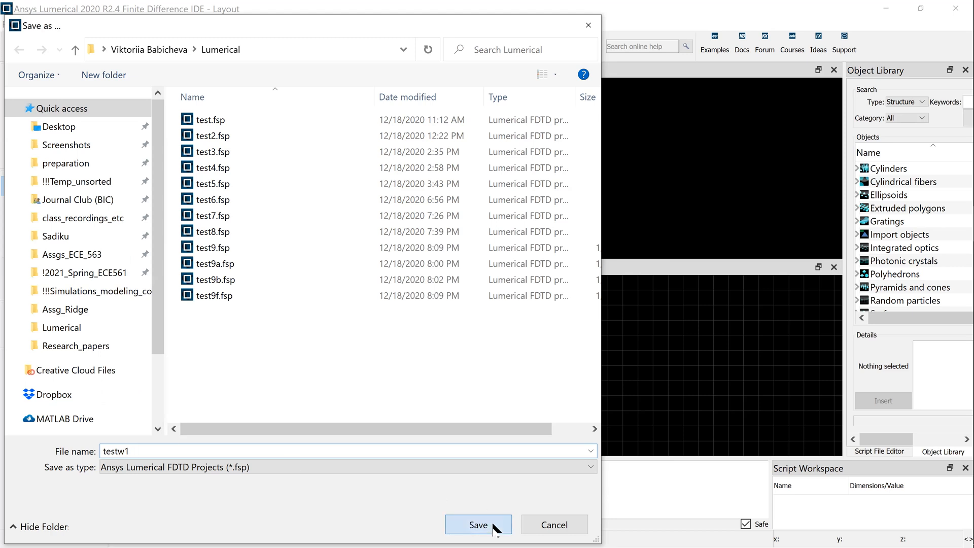
{"action": "left_click", "coordinate": [479, 524]}
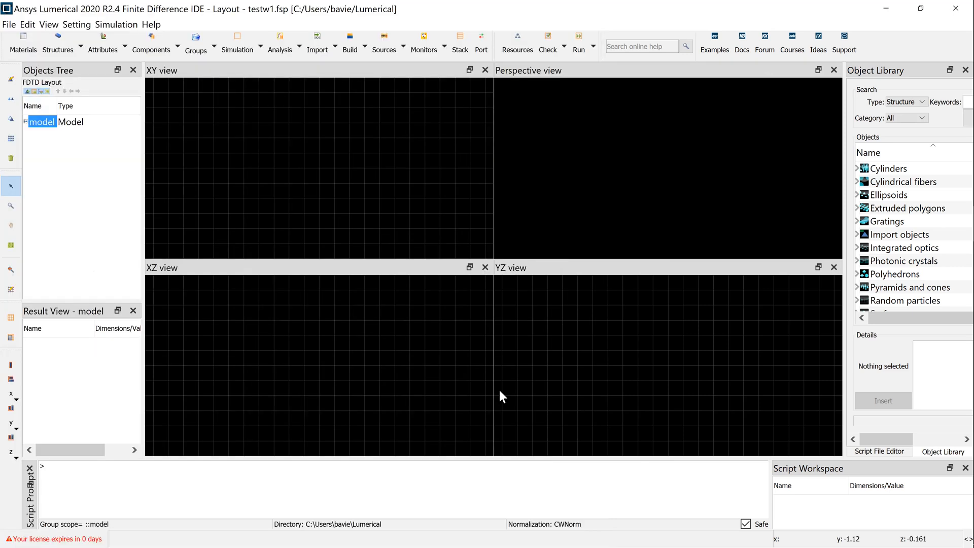